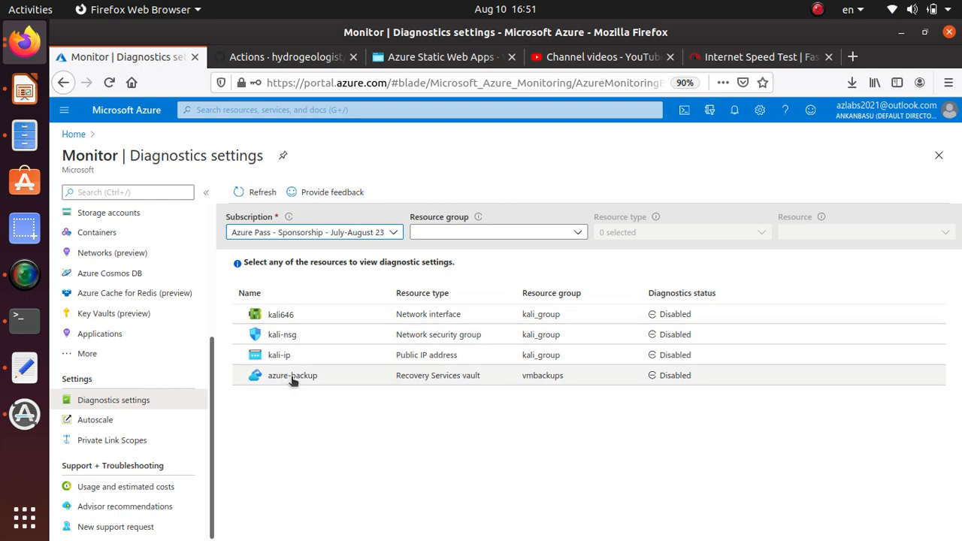
# Step: Open the diagnostics settings of the kali-ip public IP address and begin adding a new diagnostic setting
pyautogui.click(327, 354)
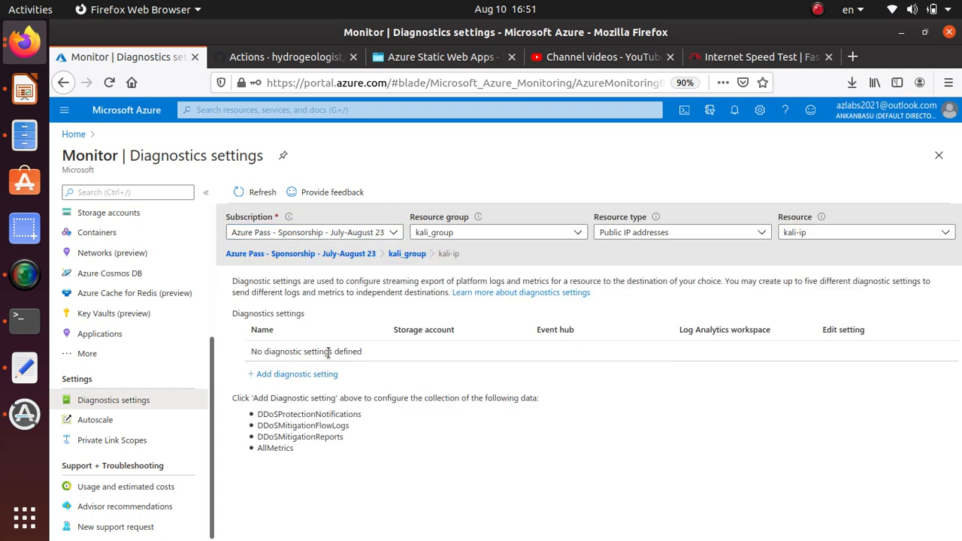
pyautogui.tripleClick(373, 354)
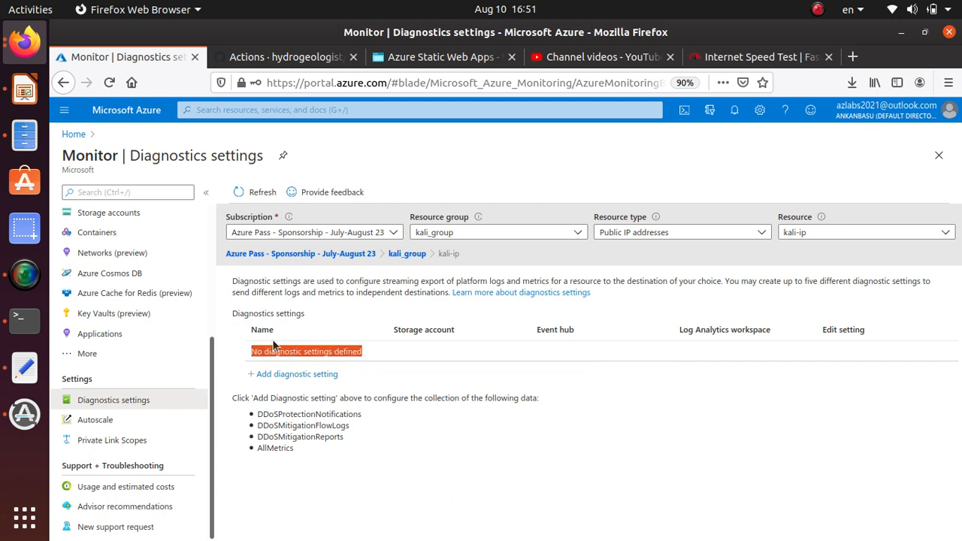
pyautogui.moveTo(273, 345); pyautogui.dragTo(273, 340)
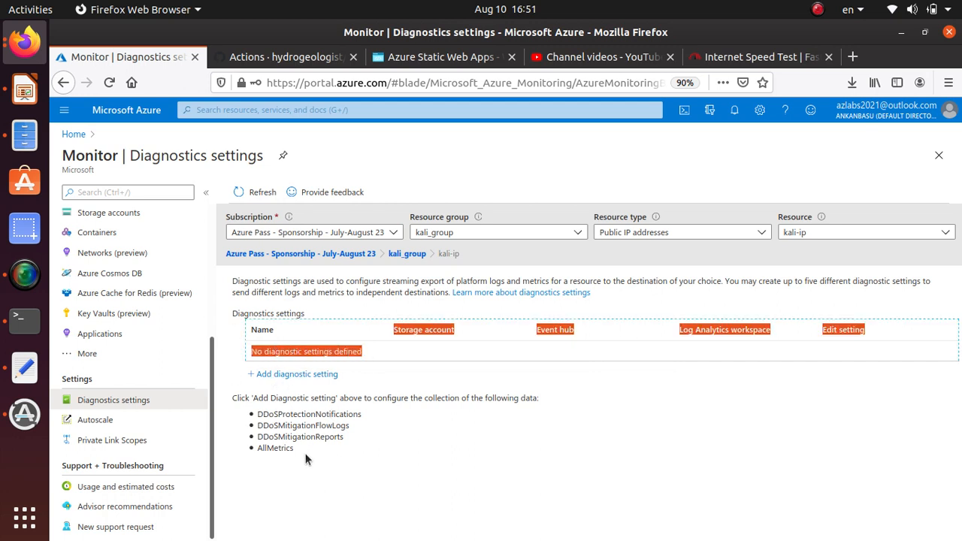
pyautogui.moveTo(305, 458); pyautogui.dragTo(241, 400)
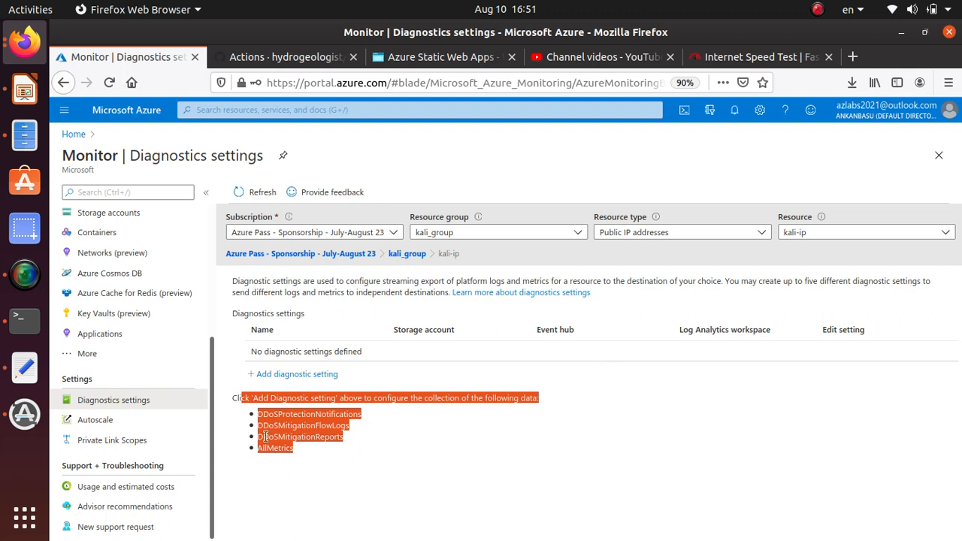
pyautogui.click(275, 374)
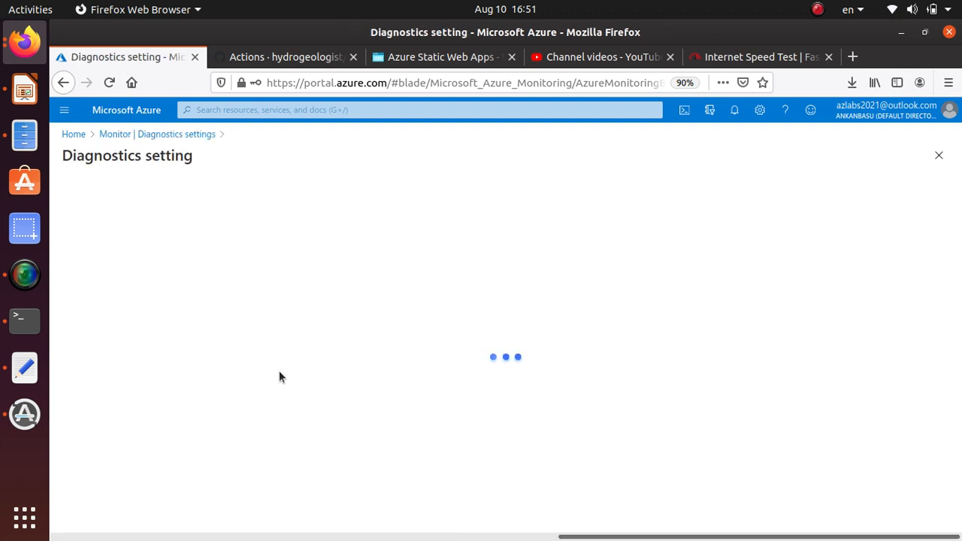
# Step: Include DDoSProtectionNotifications, DDoSMitigationFlowLogs, DDoSMitigationReports and AllMetrics in the diagnostic setting
pyautogui.click(97, 334)
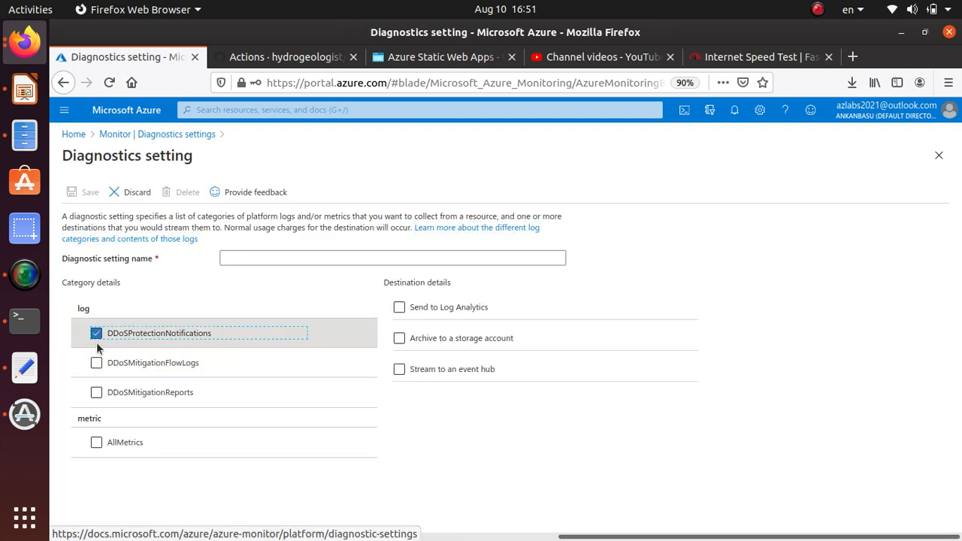
pyautogui.click(96, 363)
pyautogui.click(97, 392)
pyautogui.click(96, 442)
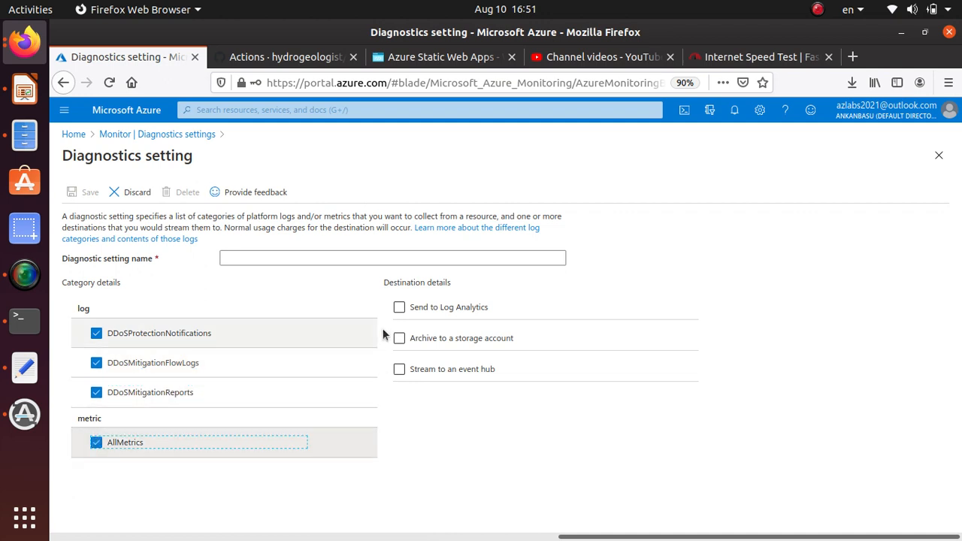
# Step: Send the collected data to Log Analytics, using the loganalyticsbasu (eastus) workspace as destination
pyautogui.click(399, 308)
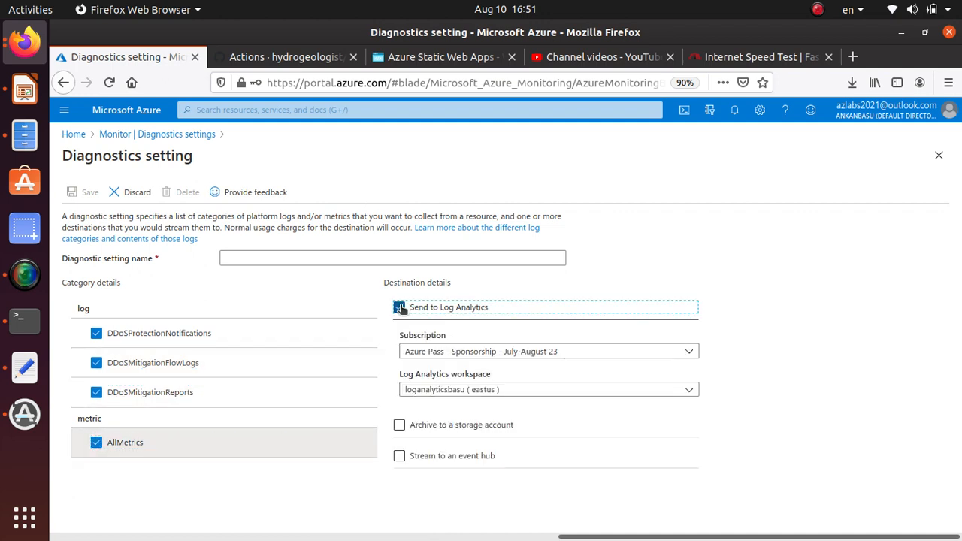
pyautogui.click(567, 394)
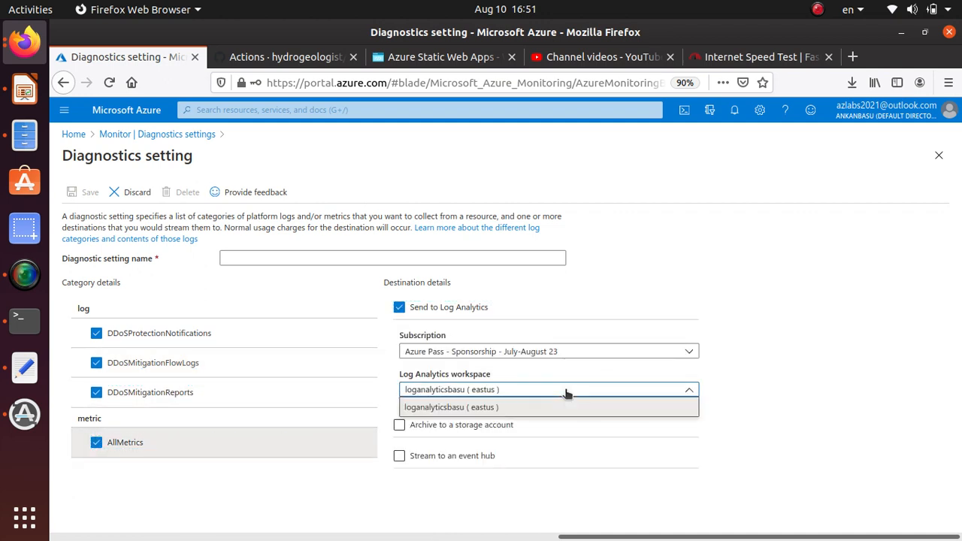
pyautogui.click(557, 393)
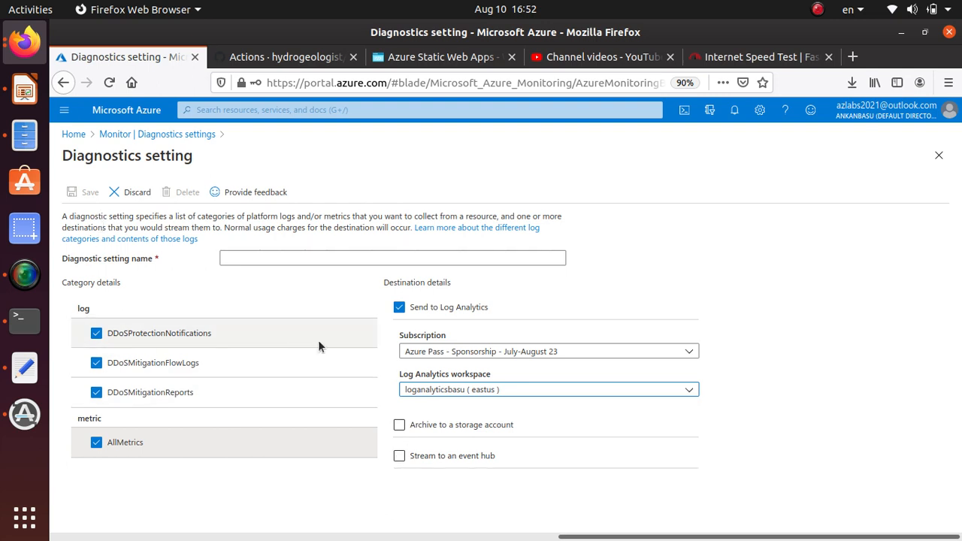
# Step: Name the diagnostic setting diag1 and save it
pyautogui.click(265, 256)
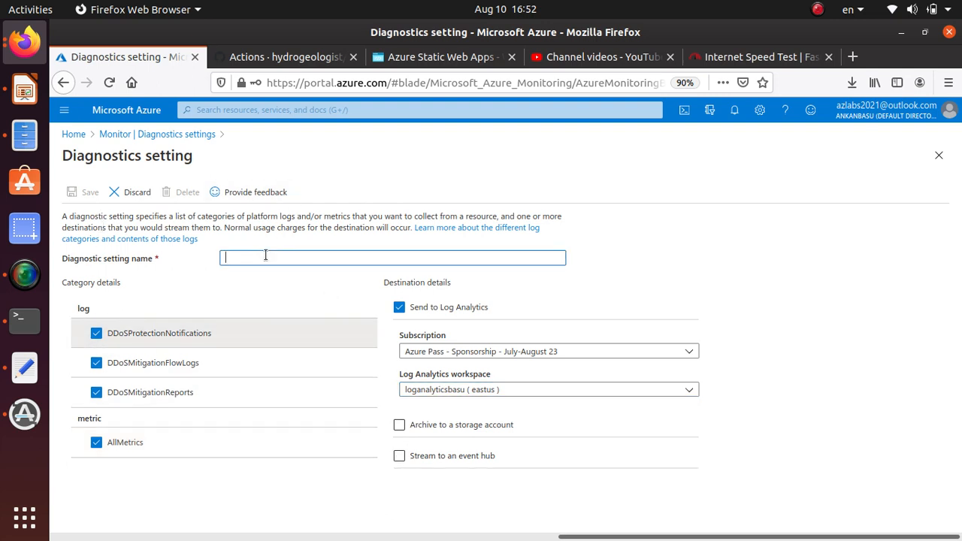
pyautogui.write('sto\\\\\\\\\\\\')
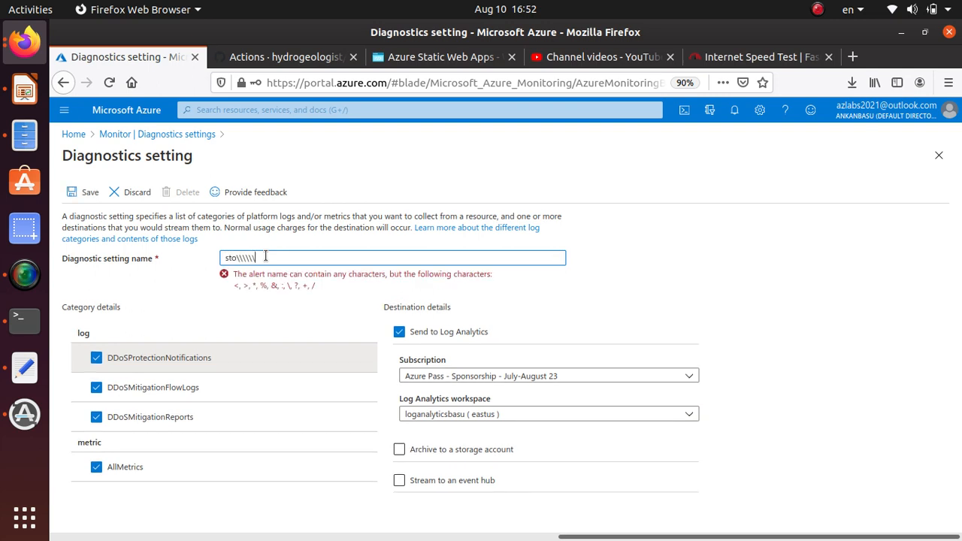
pyautogui.press('BackSpace')
pyautogui.press('BackSpace')
pyautogui.press('BackSpace')
pyautogui.press('BackSpace')
pyautogui.press('BackSpace')
pyautogui.press('BackSpace')
pyautogui.press('BackSpace')
pyautogui.press('BackSpace')
pyautogui.press('BackSpace')
pyautogui.write('diag1')
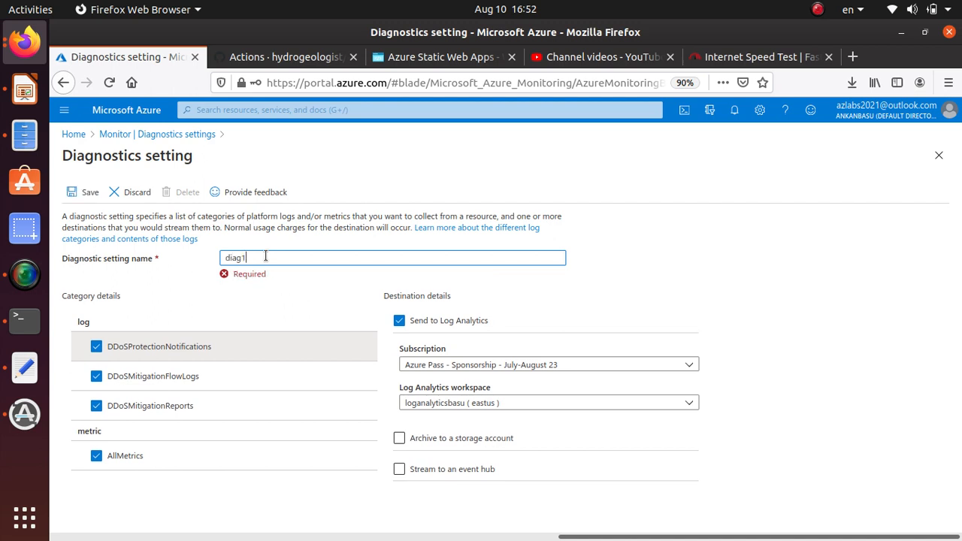
pyautogui.click(81, 192)
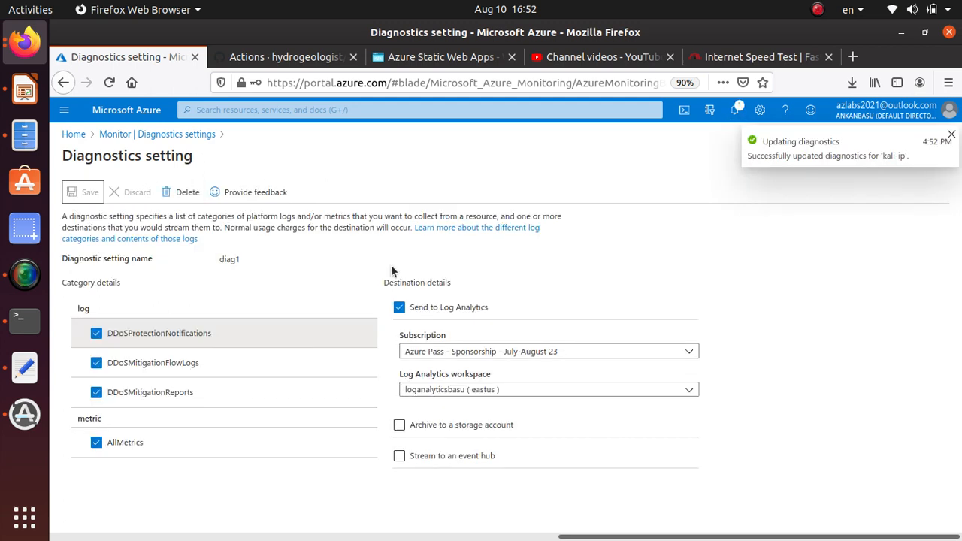
# Step: Return to Monitor's list of resources under Diagnostics settings and check the status of kali-ip
pyautogui.click(171, 136)
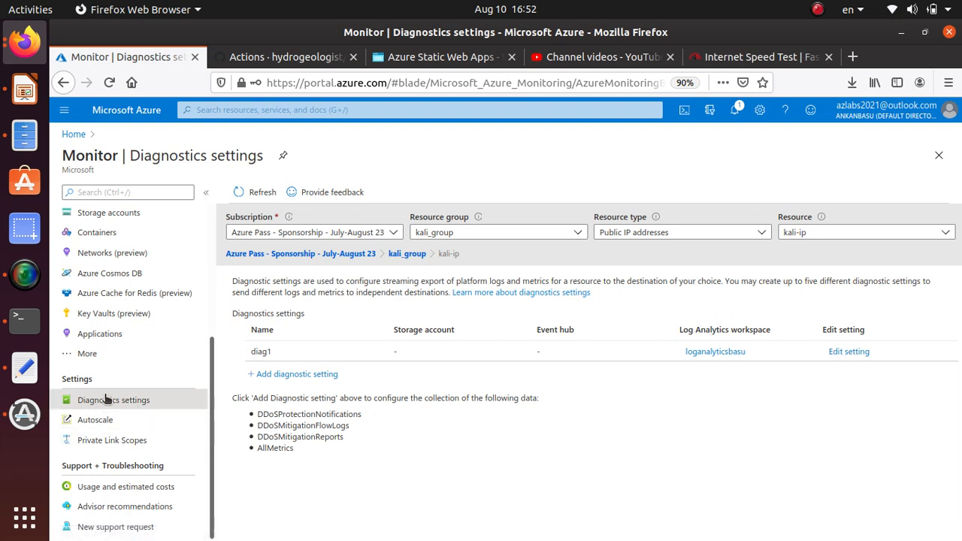
pyautogui.click(99, 334)
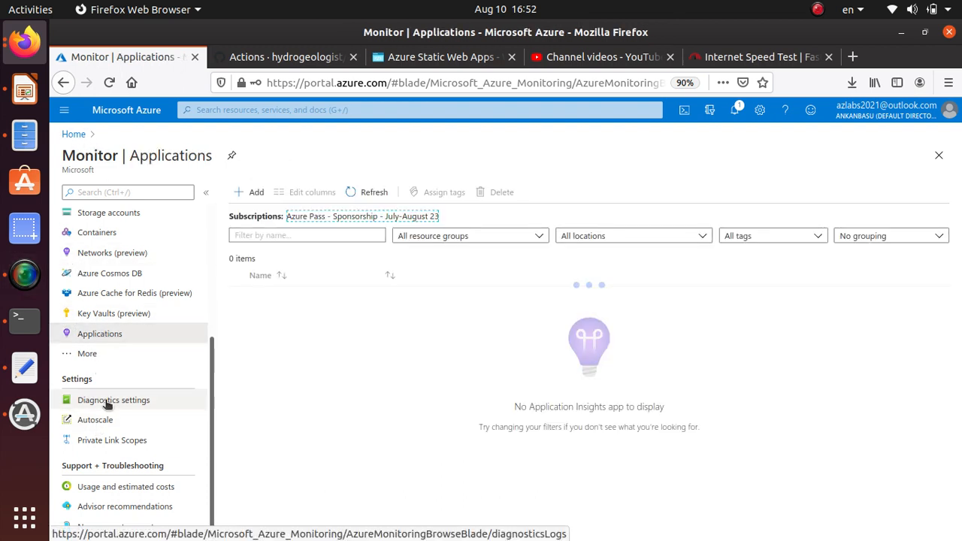
pyautogui.click(106, 405)
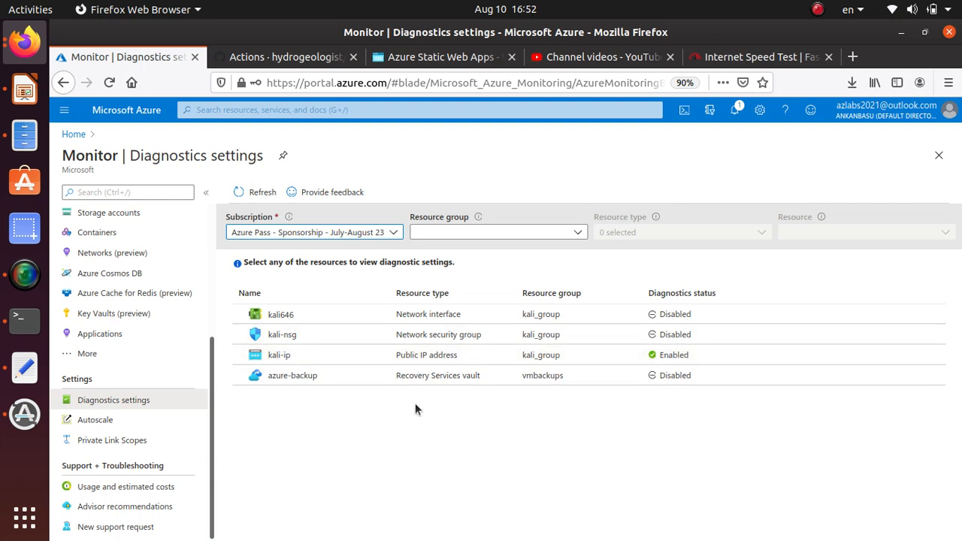
# Step: Open a blank diagnostic setting for the azure-backup Recovery Services vault and view its available log categories
pyautogui.click(373, 367)
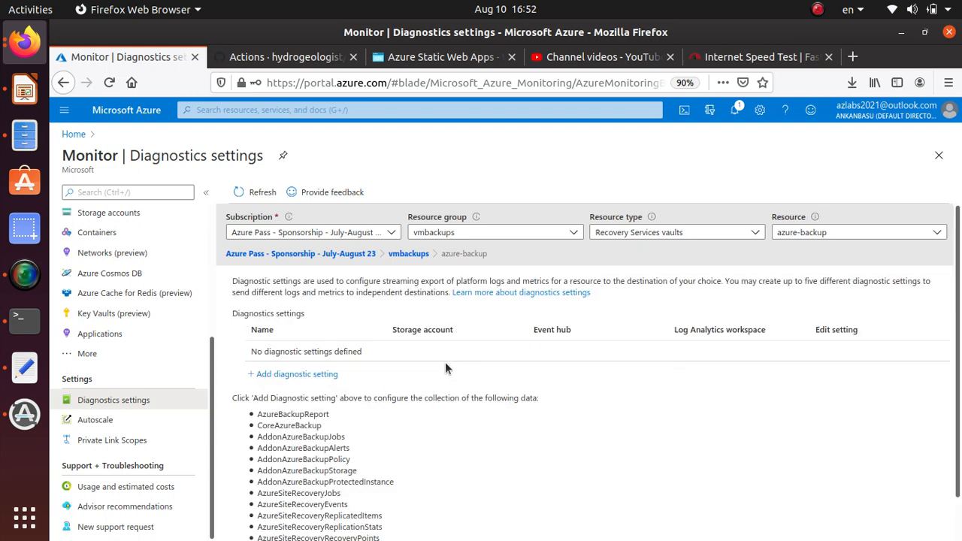
pyautogui.click(299, 373)
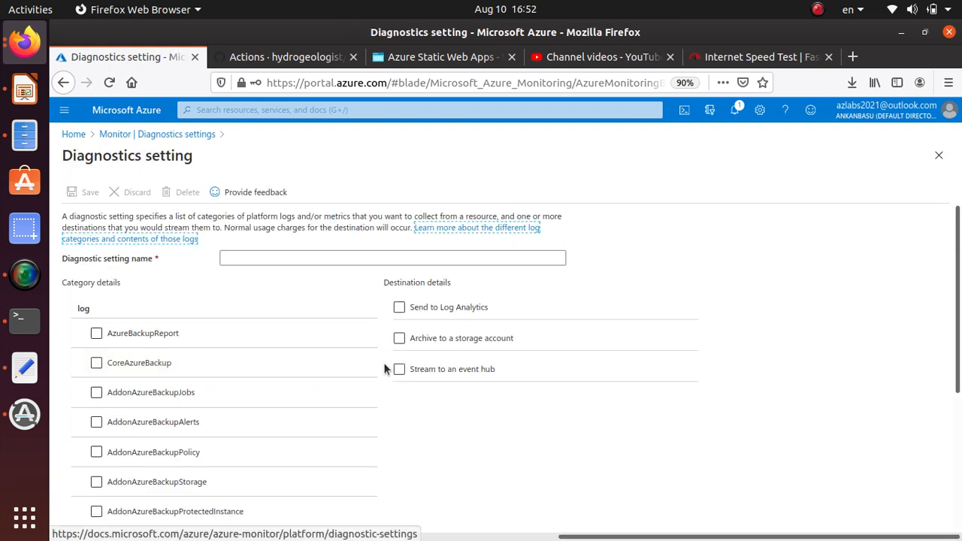
pyautogui.click(98, 393)
pyautogui.click(113, 401)
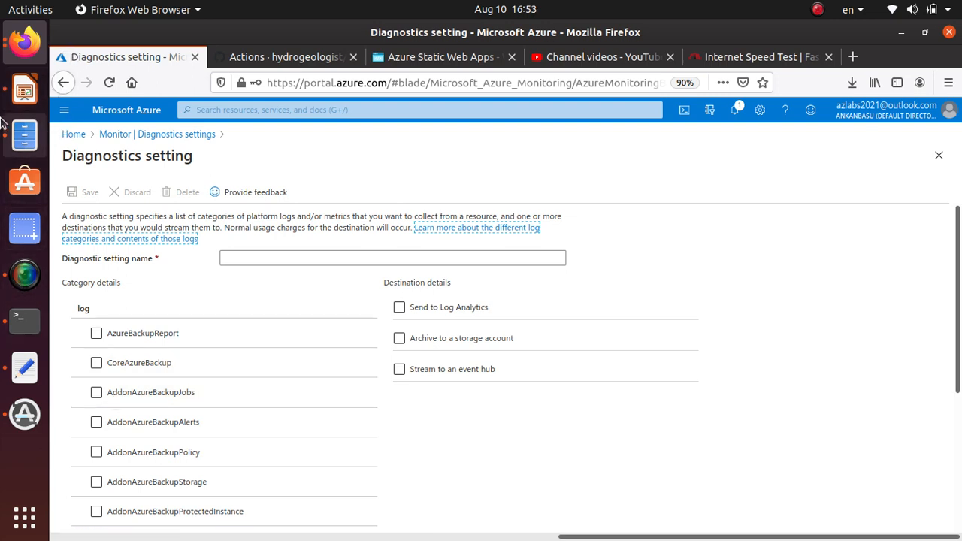
# Step: Switch to the AZ300-301.odp presentation in LibreOffice Impress and read the Enable diagnostic setting slide
pyautogui.click(27, 44)
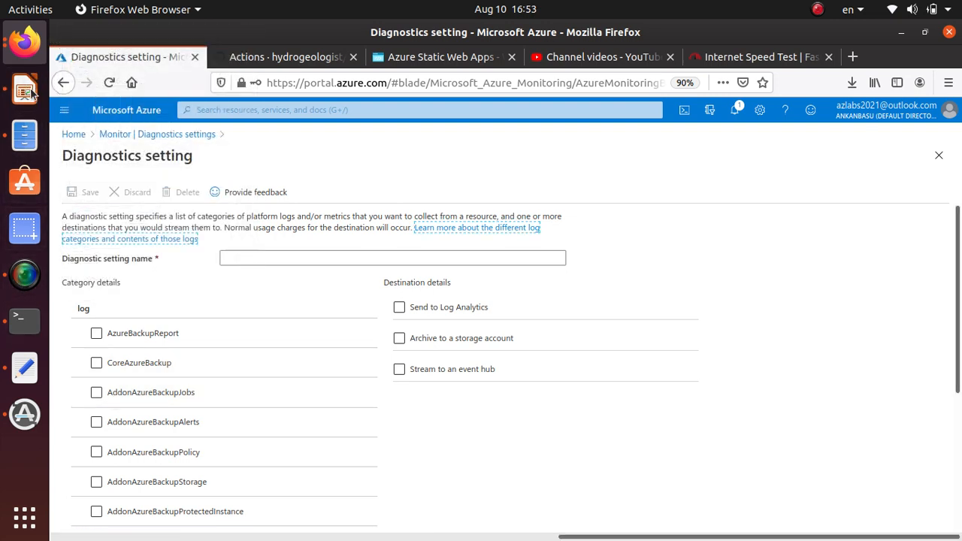
pyautogui.click(24, 90)
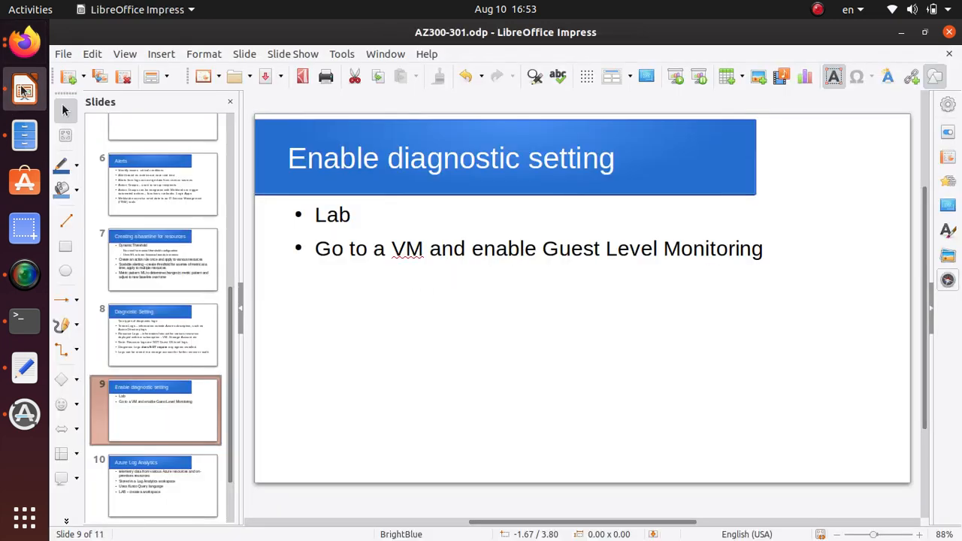
pyautogui.click(326, 321)
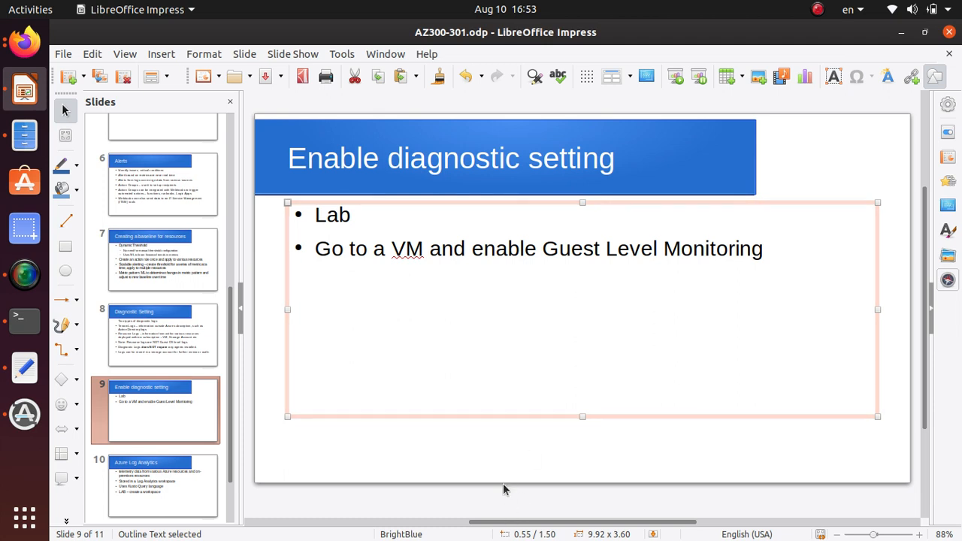
pyautogui.click(508, 454)
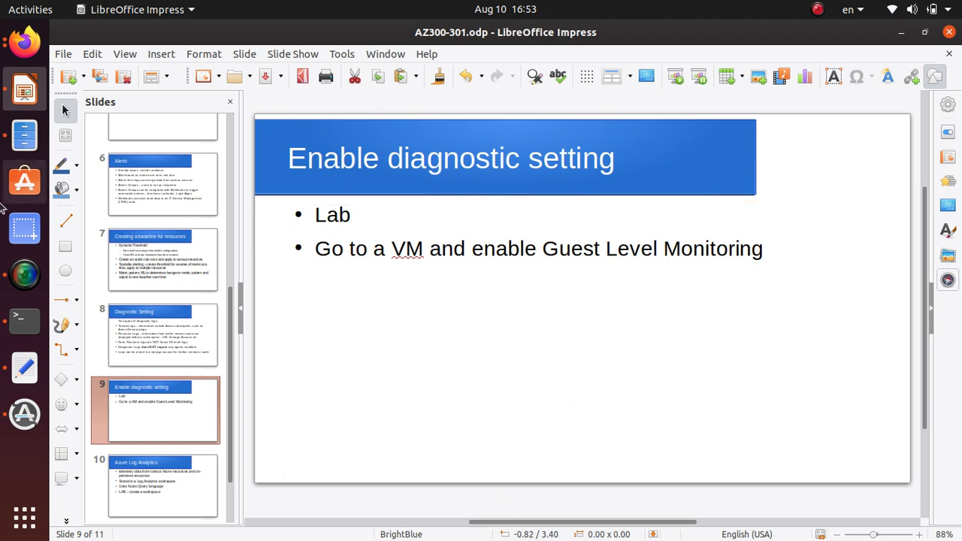
# Step: Switch back to the Azure portal in Firefox and review the diagnostic settings of the kali virtual machine
pyautogui.click(23, 51)
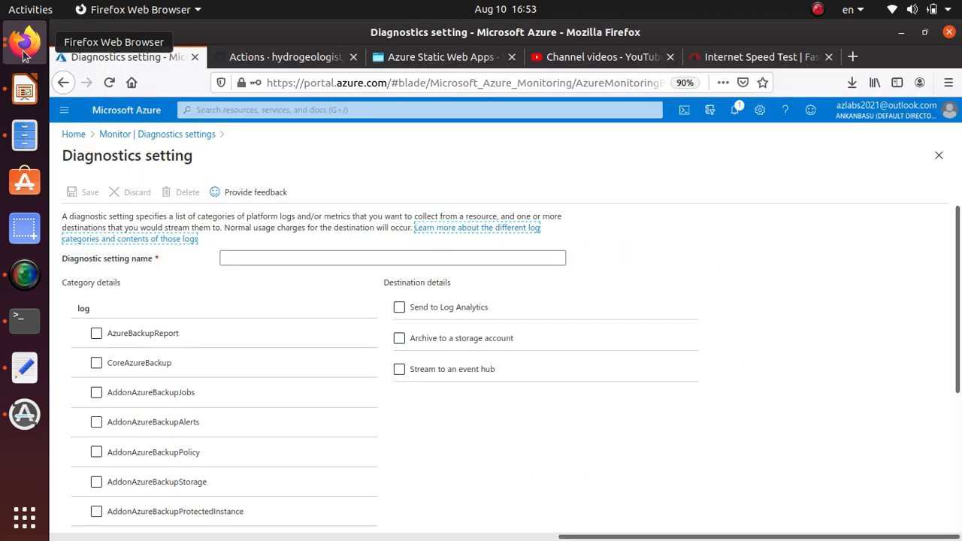
pyautogui.click(76, 135)
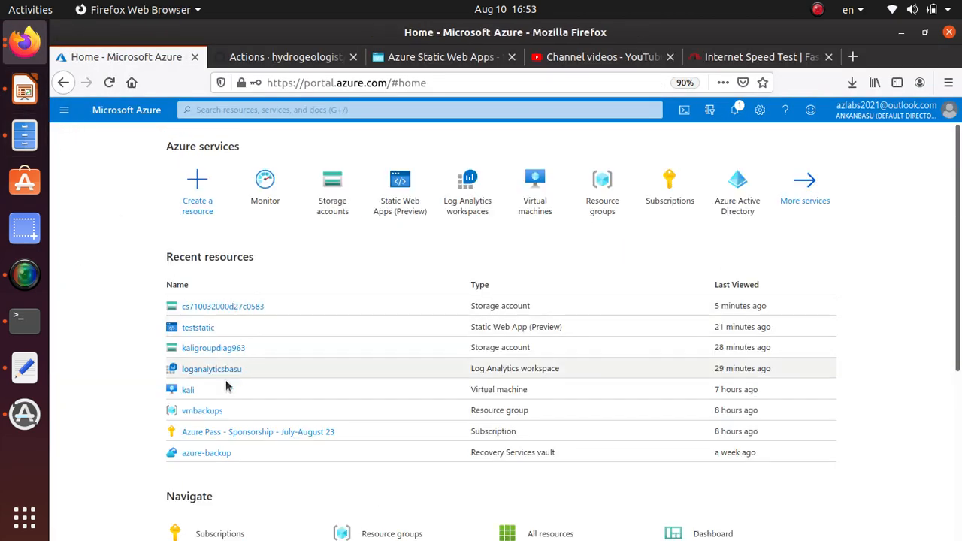
pyautogui.click(187, 392)
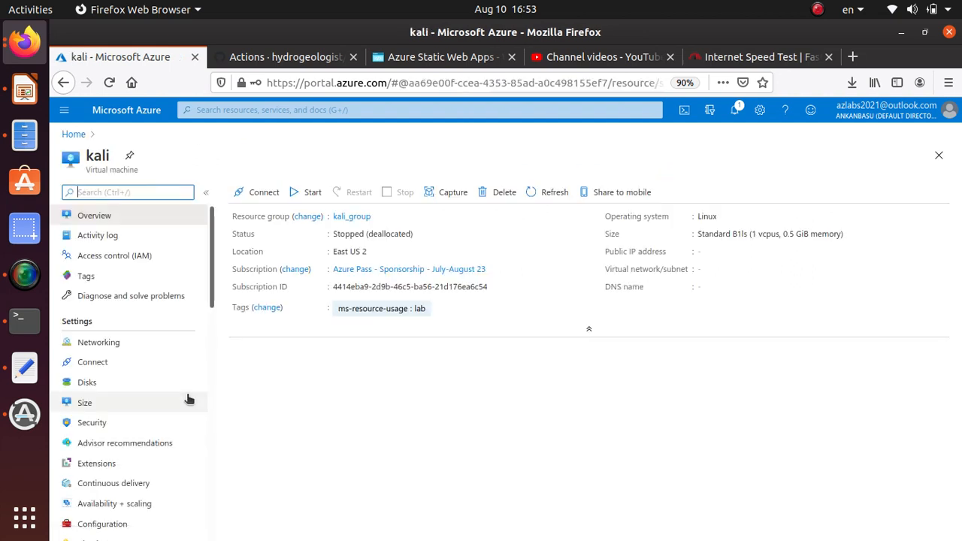
pyautogui.scroll(-5, 189, 409)
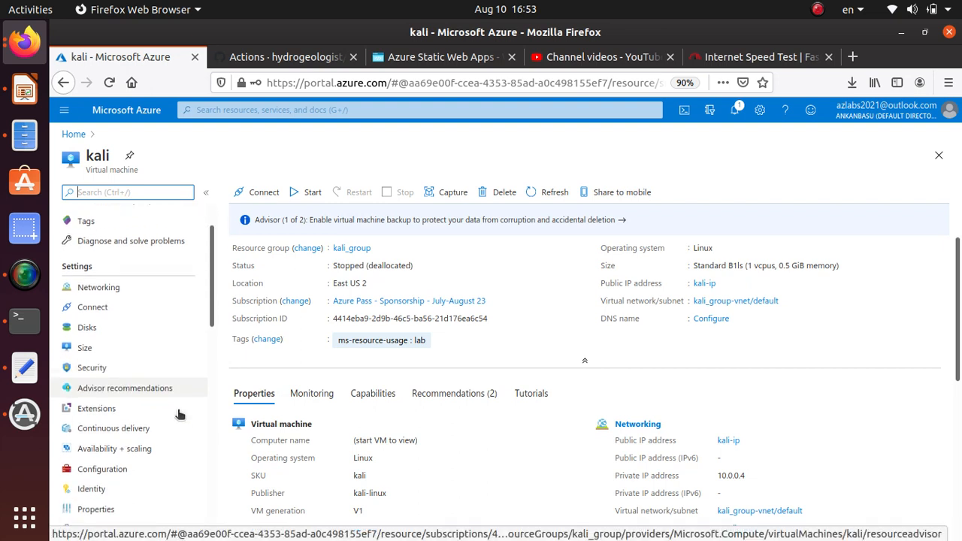
pyautogui.scroll(-3, 190, 422)
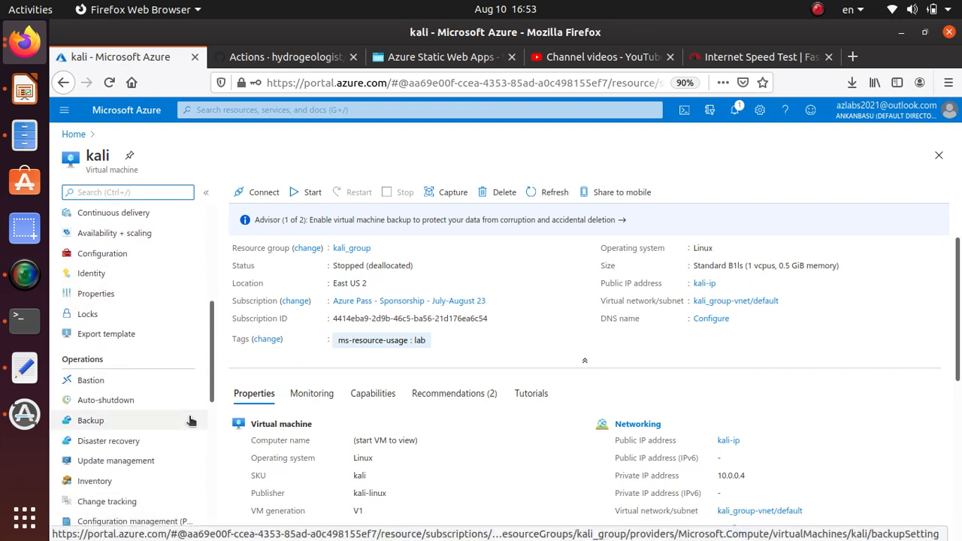
pyautogui.scroll(-5, 190, 420)
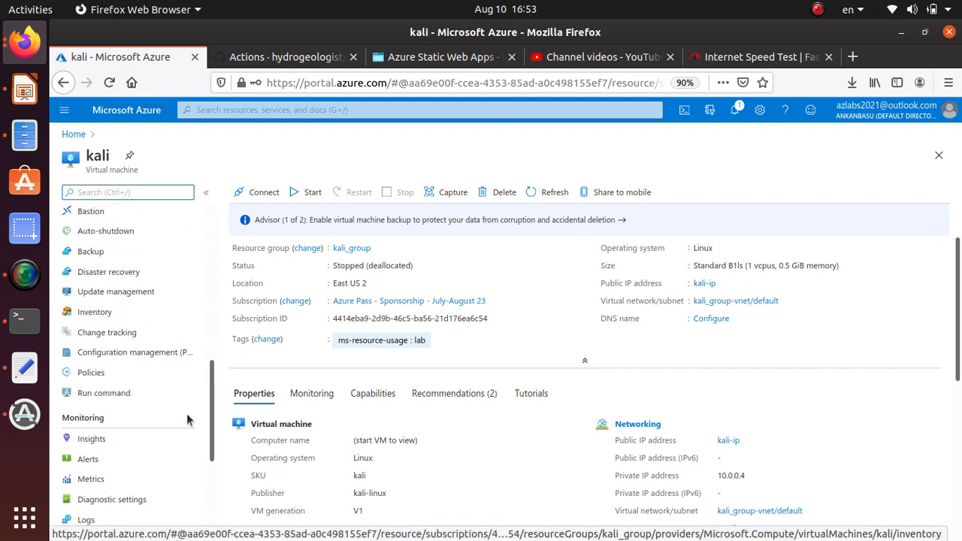
pyautogui.scroll(-1, 187, 420)
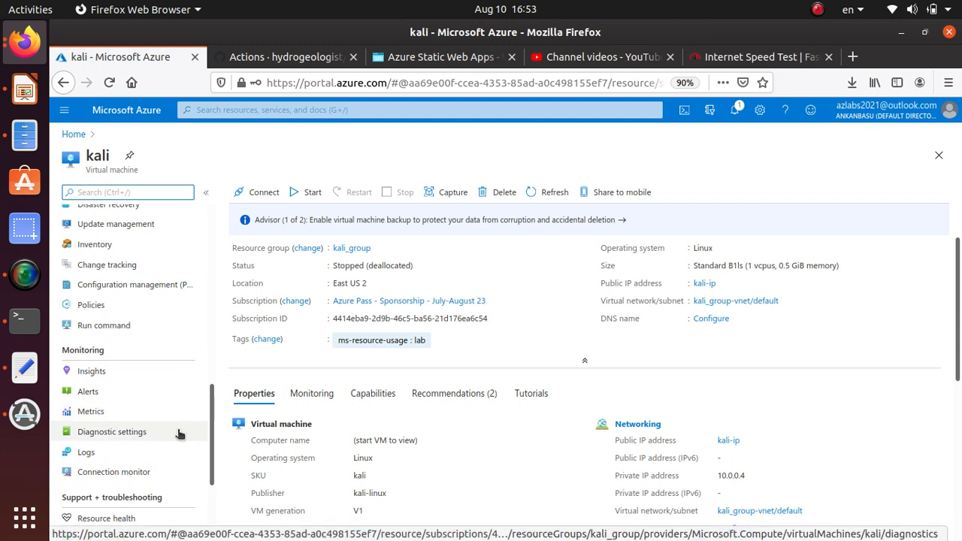
pyautogui.click(179, 433)
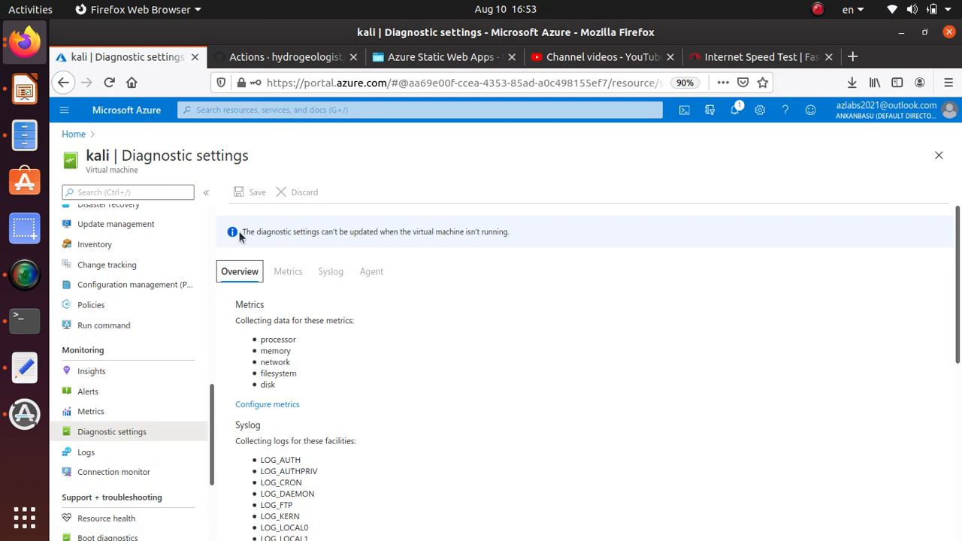
pyautogui.moveTo(244, 227); pyautogui.dragTo(445, 242)
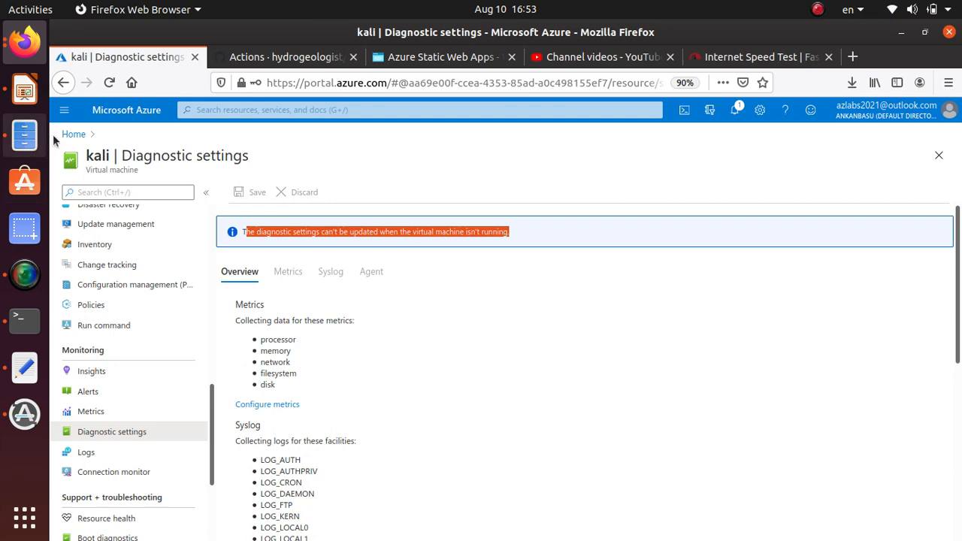
# Step: Start the kali virtual machine from its overview page and return to the portal home page
pyautogui.click(73, 134)
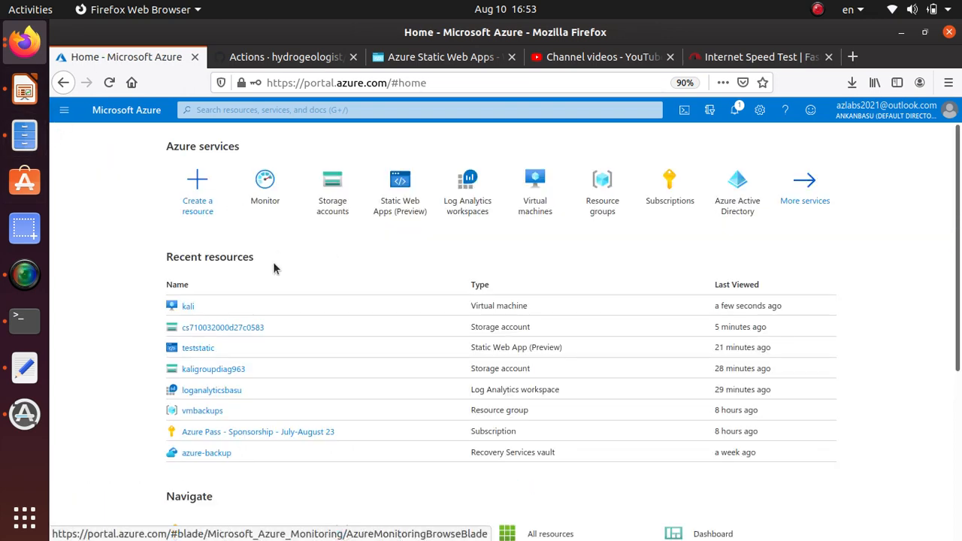
pyautogui.click(188, 306)
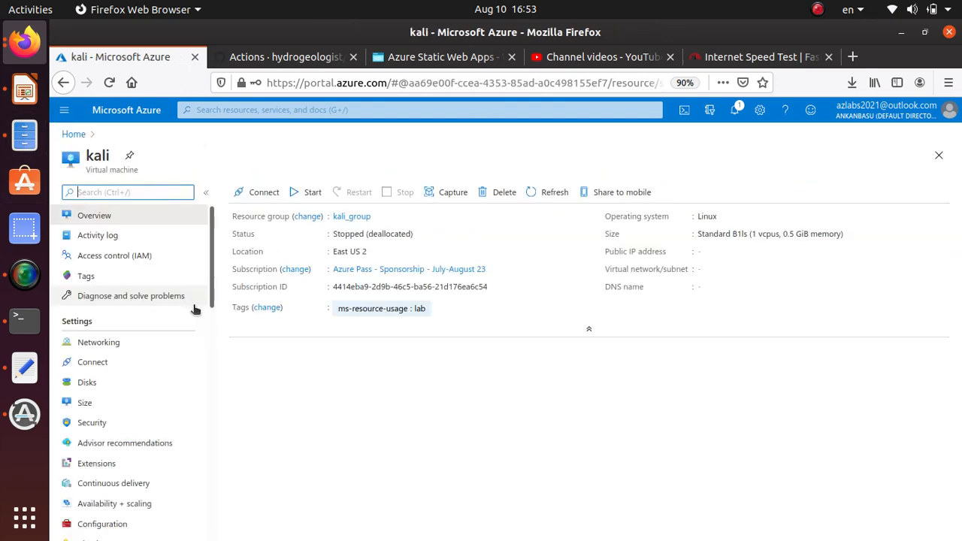
pyautogui.click(314, 194)
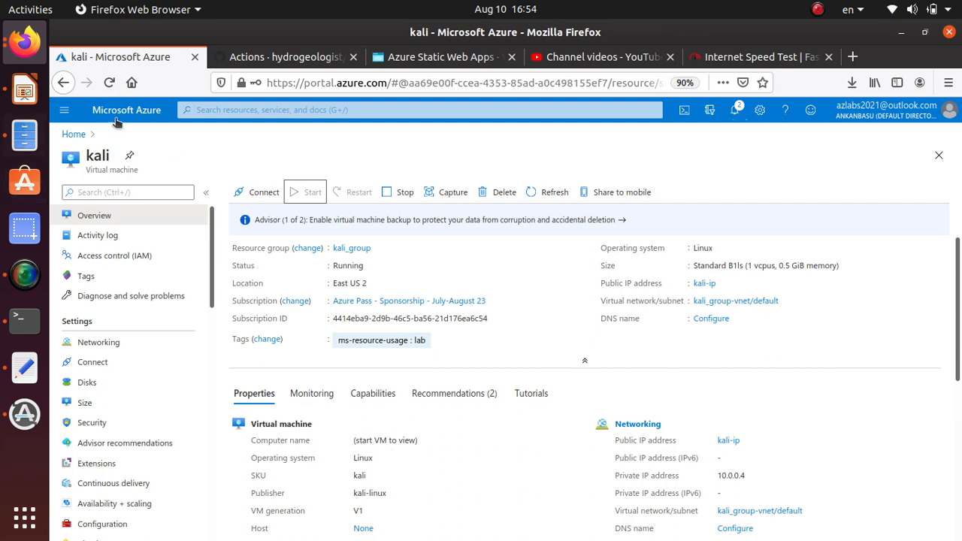
pyautogui.click(74, 134)
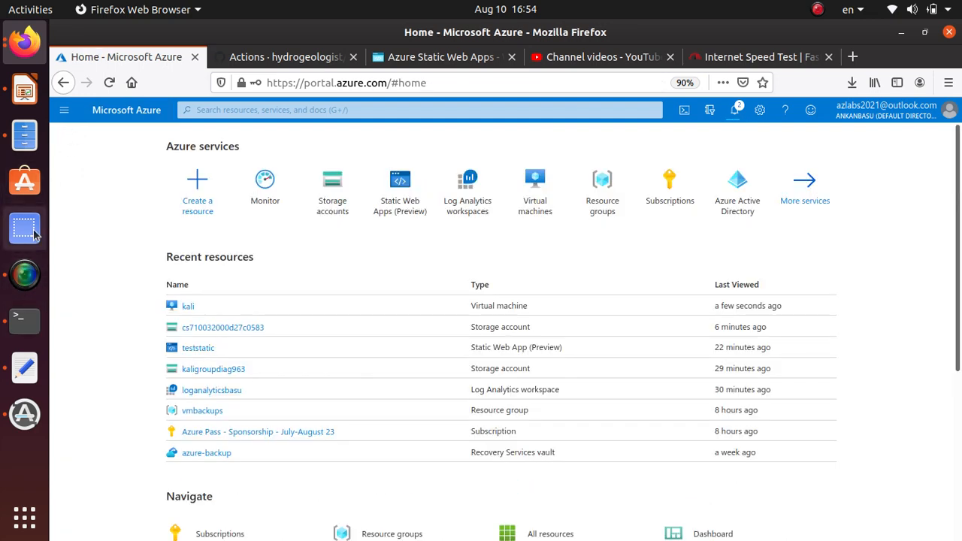
# Step: Switch to the AZ300-301.odp presentation in LibreOffice Impress and read the Azure Log Analytics slide
pyautogui.click(24, 90)
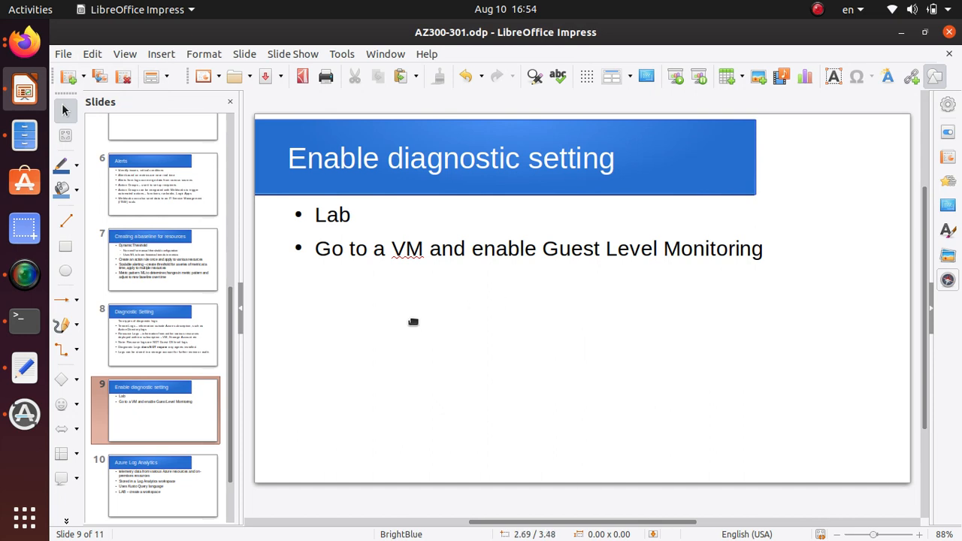
pyautogui.scroll(-1, 414, 317)
pyautogui.click(177, 503)
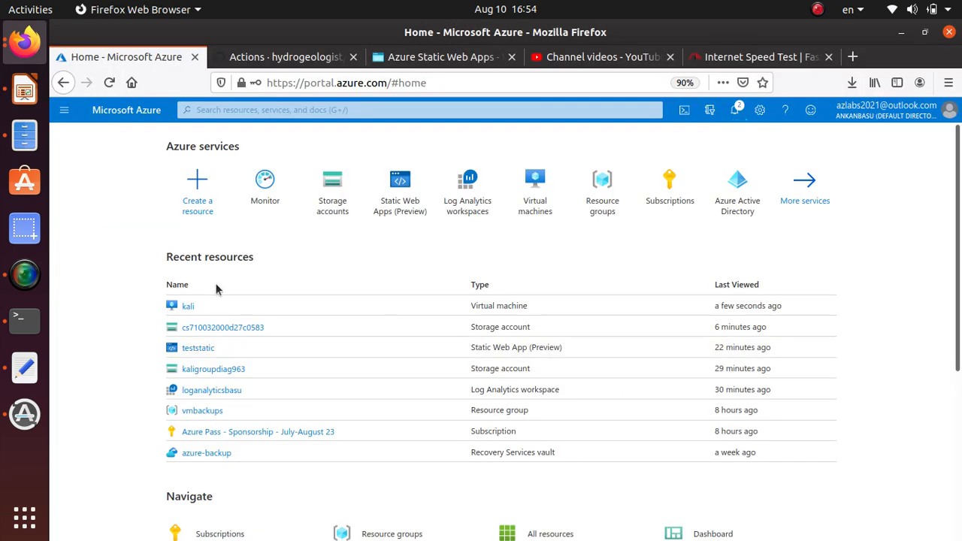
# Step: Switch back to the Azure portal in Firefox, find the Log Analytics workspaces service and begin adding a new workspace
pyautogui.click(205, 209)
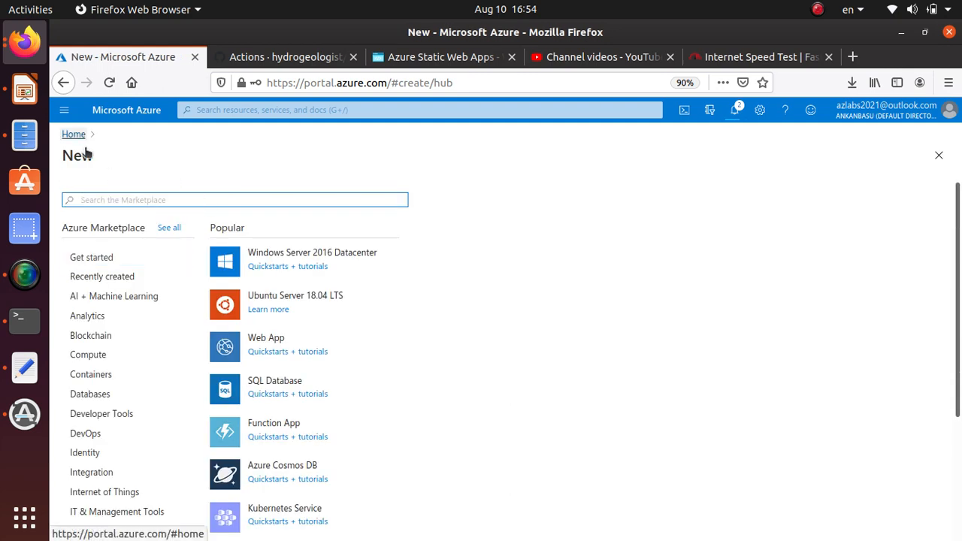
pyautogui.click(220, 112)
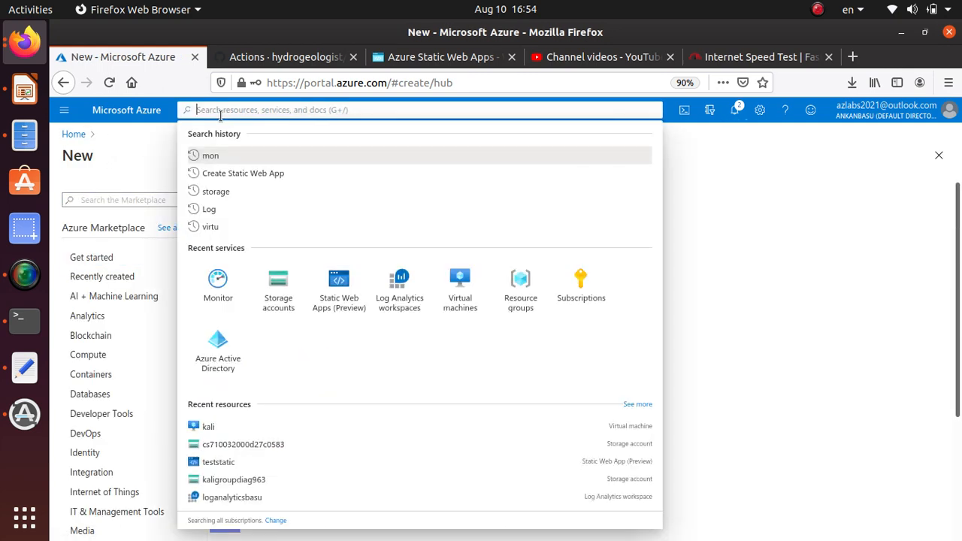
pyautogui.write('log')
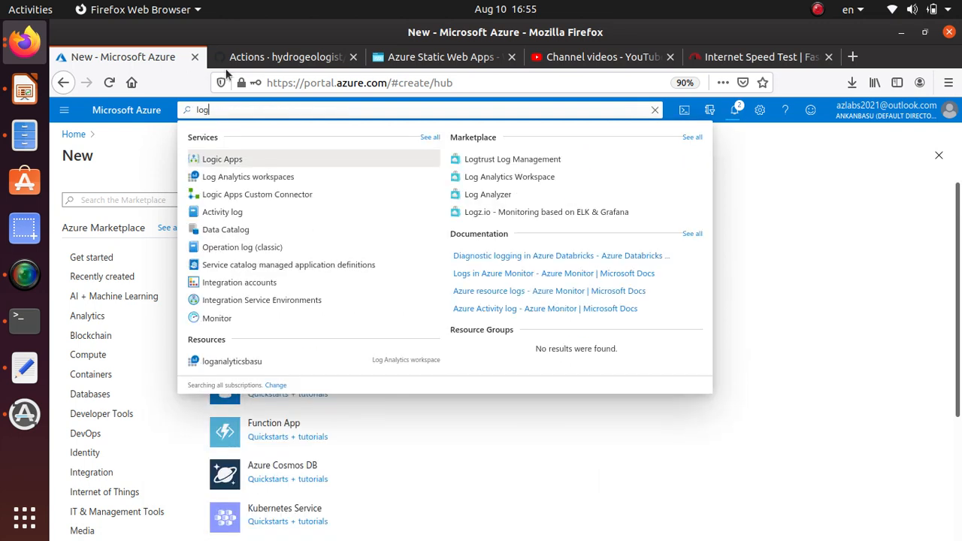
pyautogui.click(254, 177)
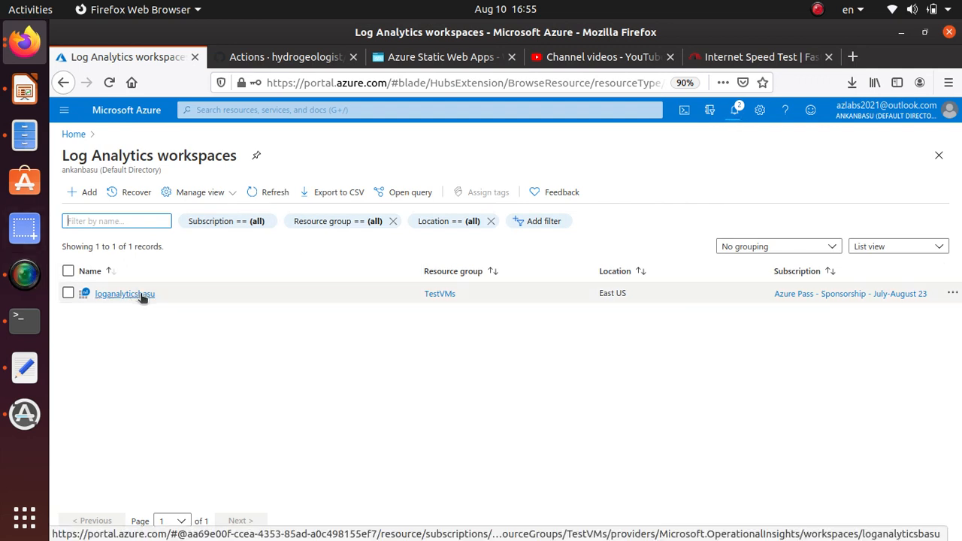
pyautogui.click(91, 195)
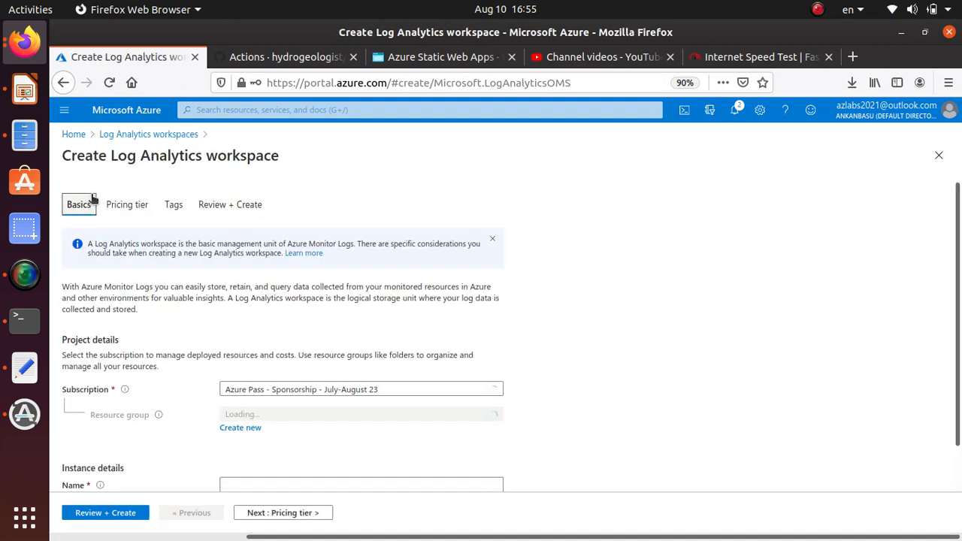
# Step: Create the Log Analytics workspace with the name getlogs in the TestVMs resource group
pyautogui.scroll(-1, 229, 320)
pyautogui.click(256, 371)
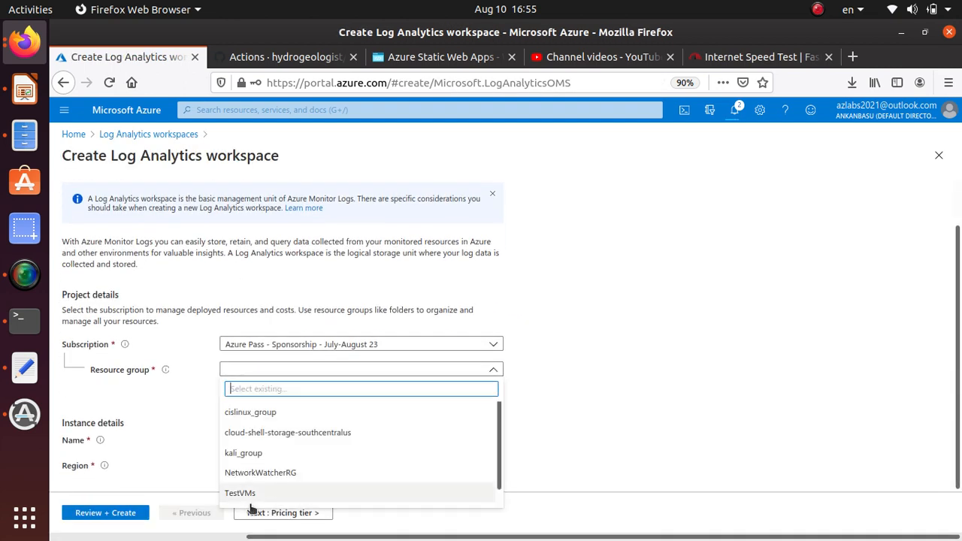
pyautogui.click(247, 491)
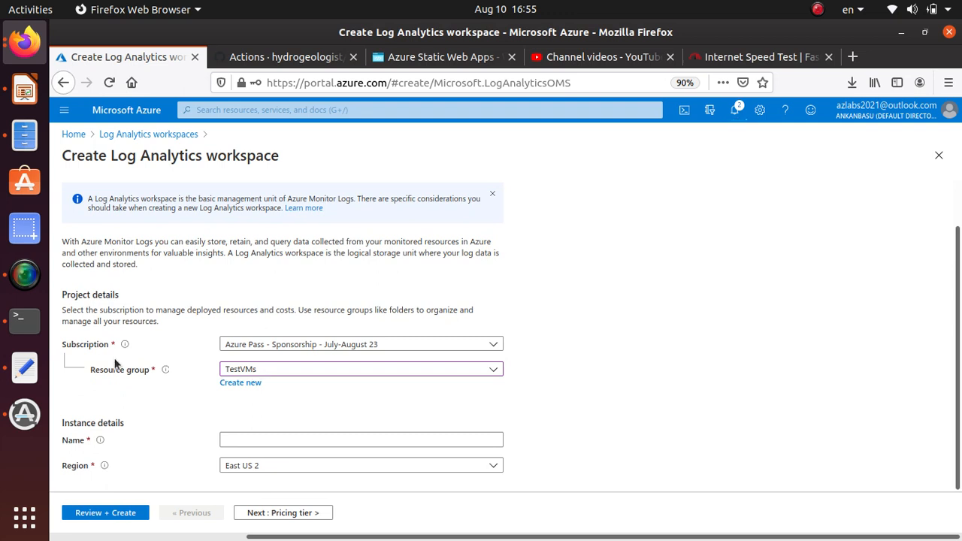
pyautogui.click(248, 436)
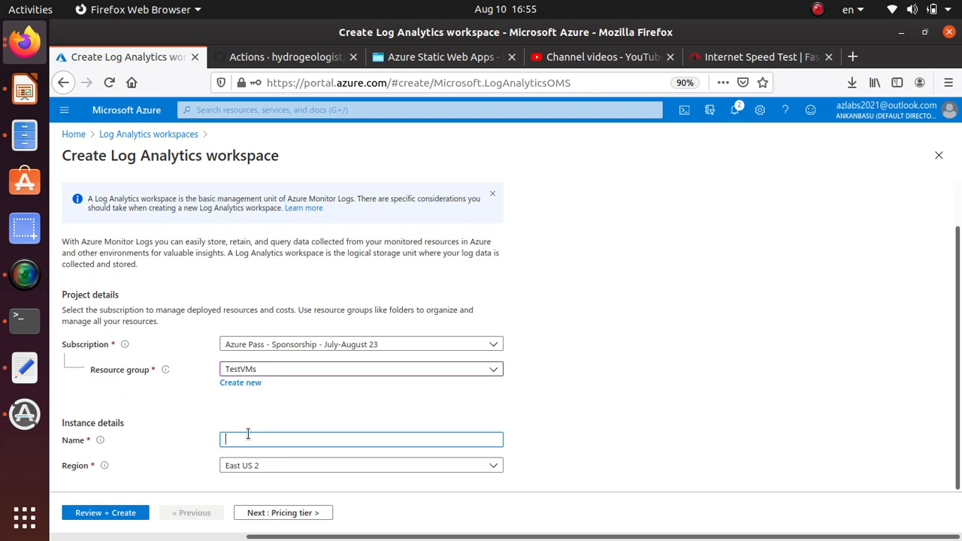
pyautogui.write('getlogs')
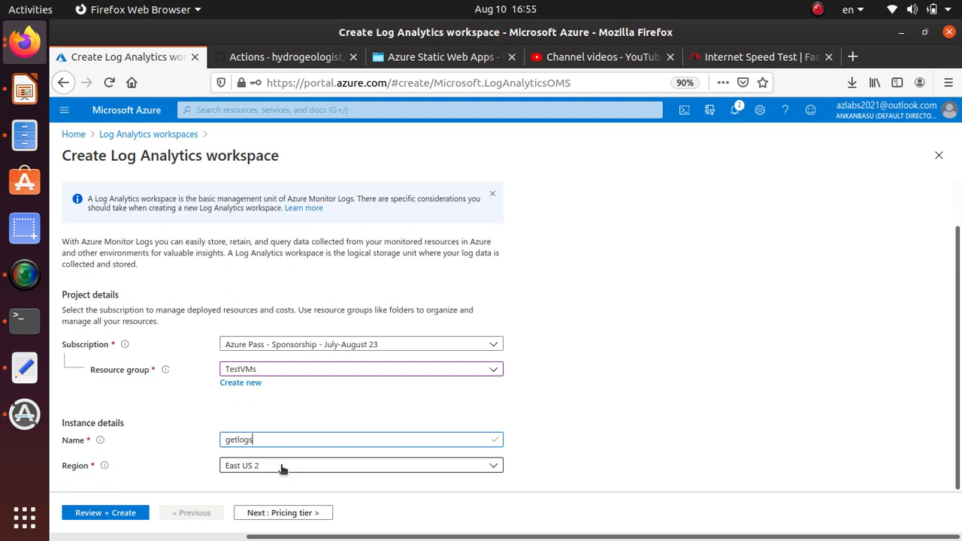
pyautogui.click(119, 513)
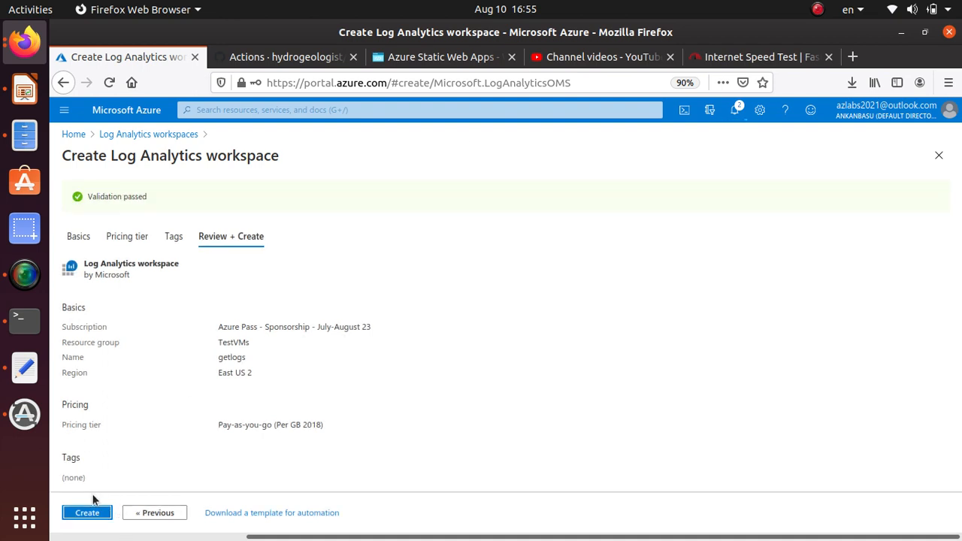
pyautogui.click(88, 513)
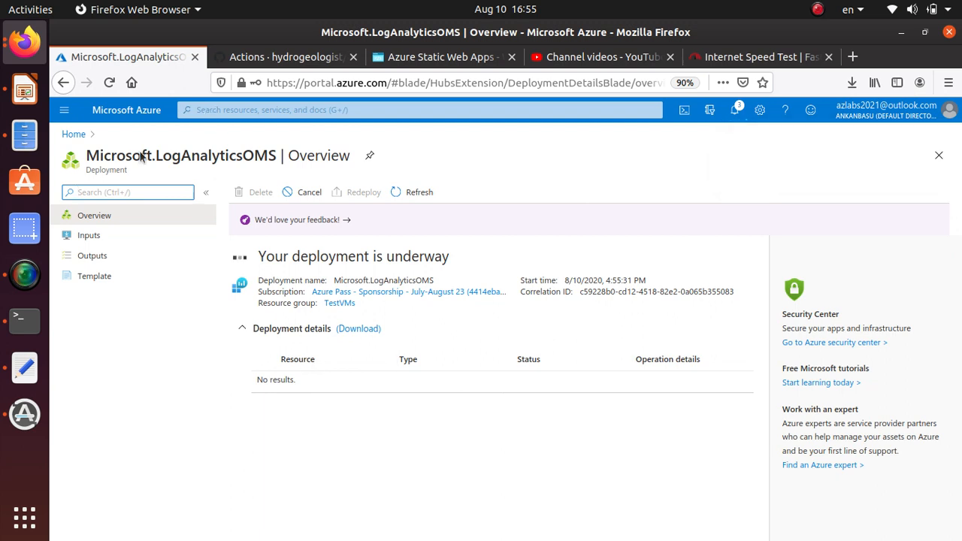
# Step: Switch to the presentation in LibreOffice Impress and read slide 11, Getting data using Queries
pyautogui.click(19, 90)
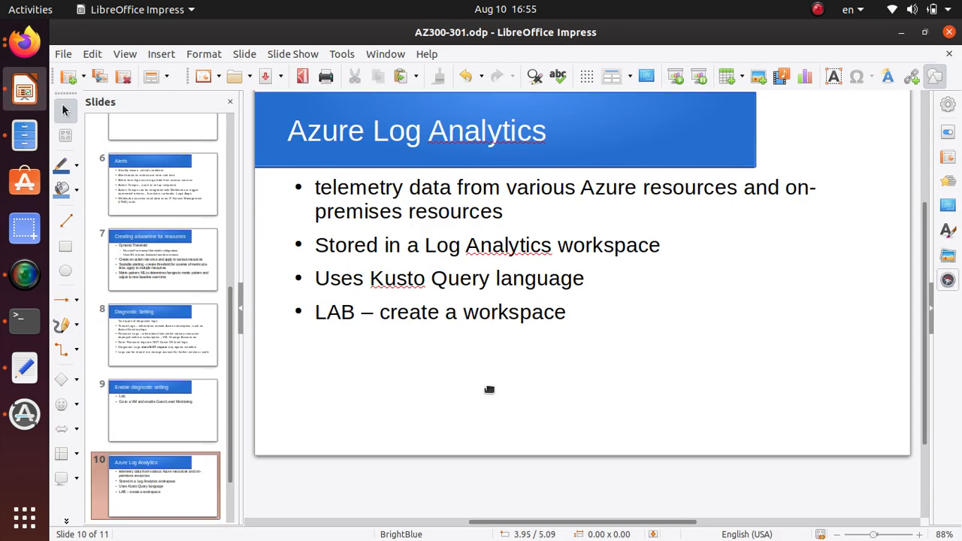
pyautogui.scroll(-2, 154, 462)
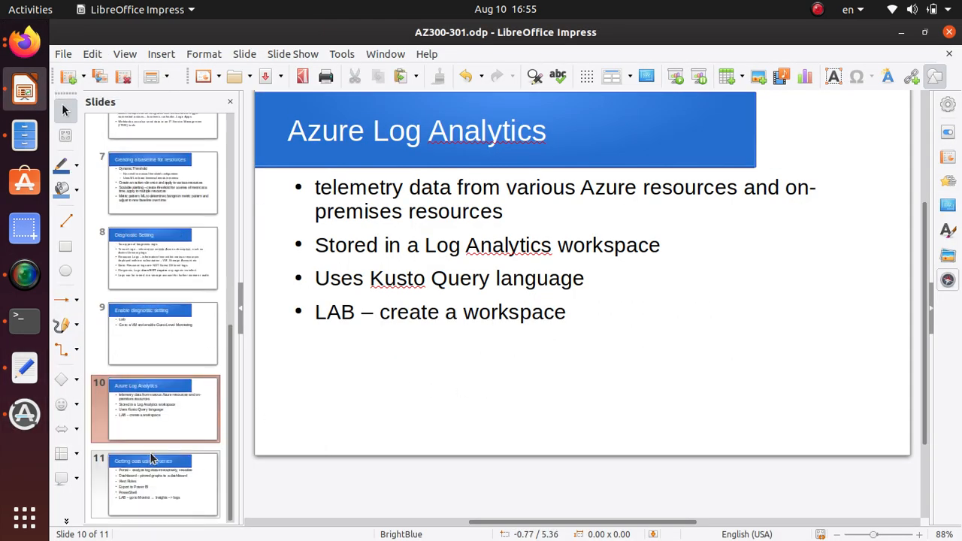
pyautogui.click(162, 481)
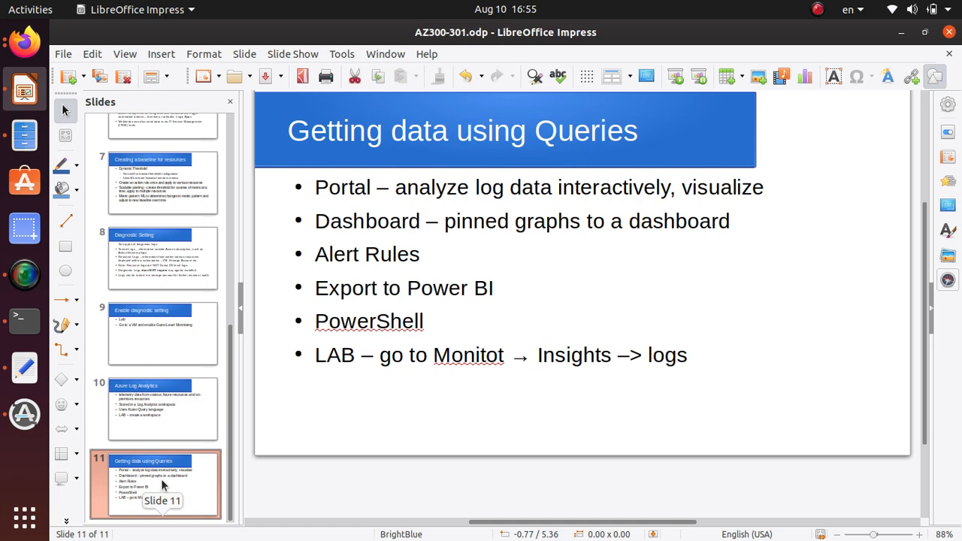